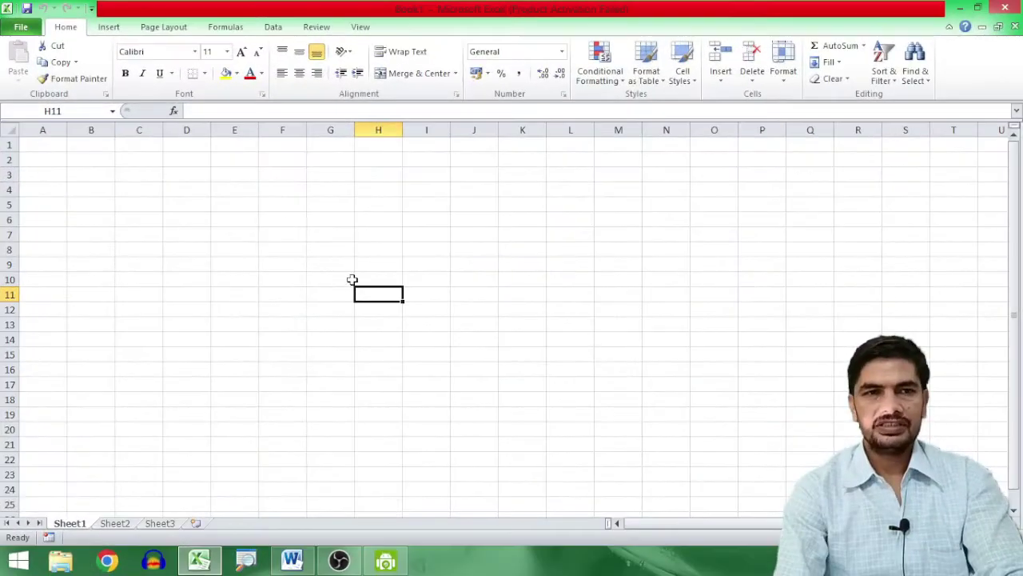
# Step: Switch from the empty Excel workbook to the blank Word document, Document1
pyautogui.click(293, 560)
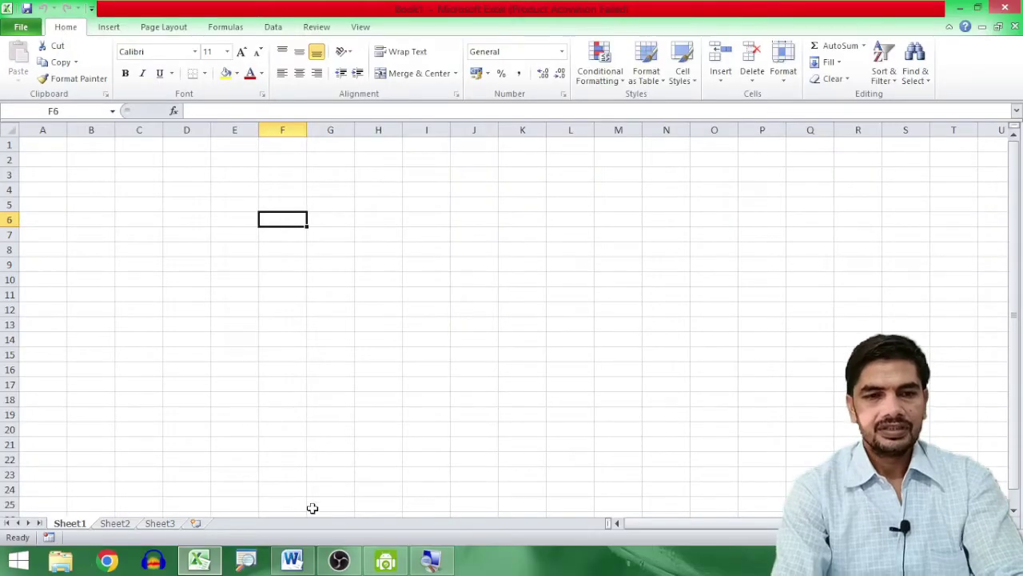
pyautogui.click(293, 560)
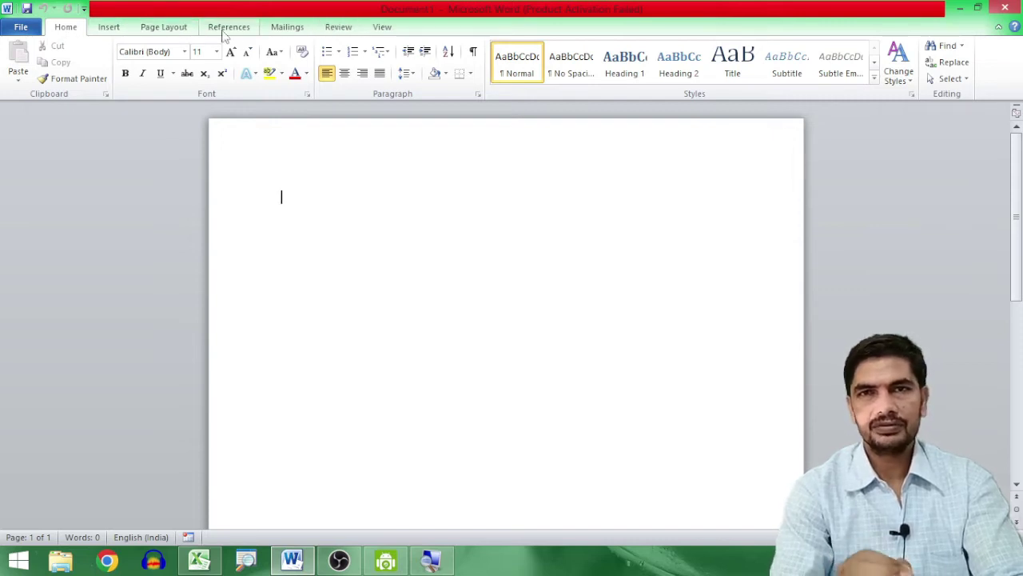
# Step: Return to the Excel workbook Book1 and select cell F7
pyautogui.click(200, 563)
pyautogui.click(294, 239)
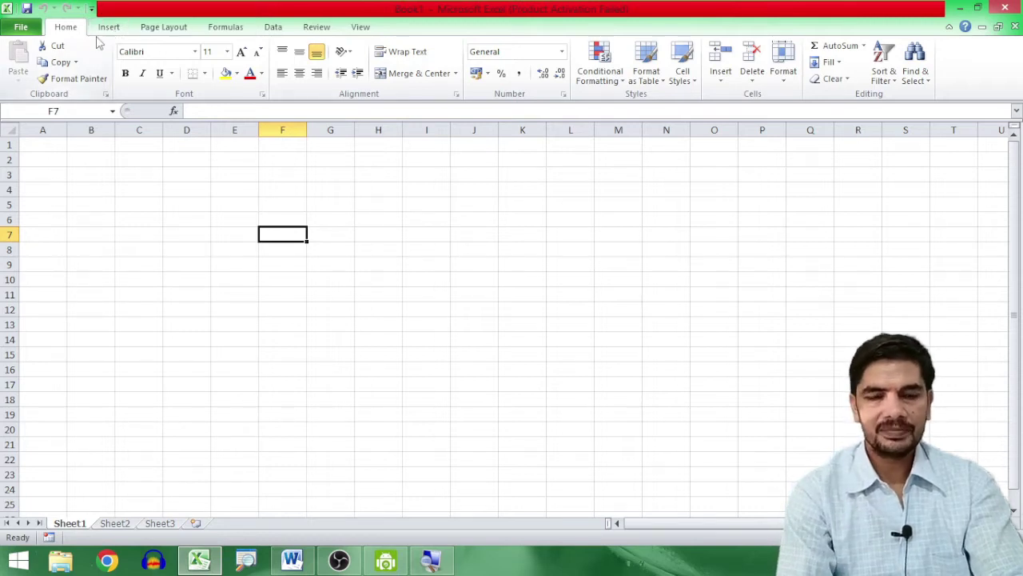
# Step: Open Excel's Insert tab through F10 KeyTips, then go back to the Word document
pyautogui.press('F10')
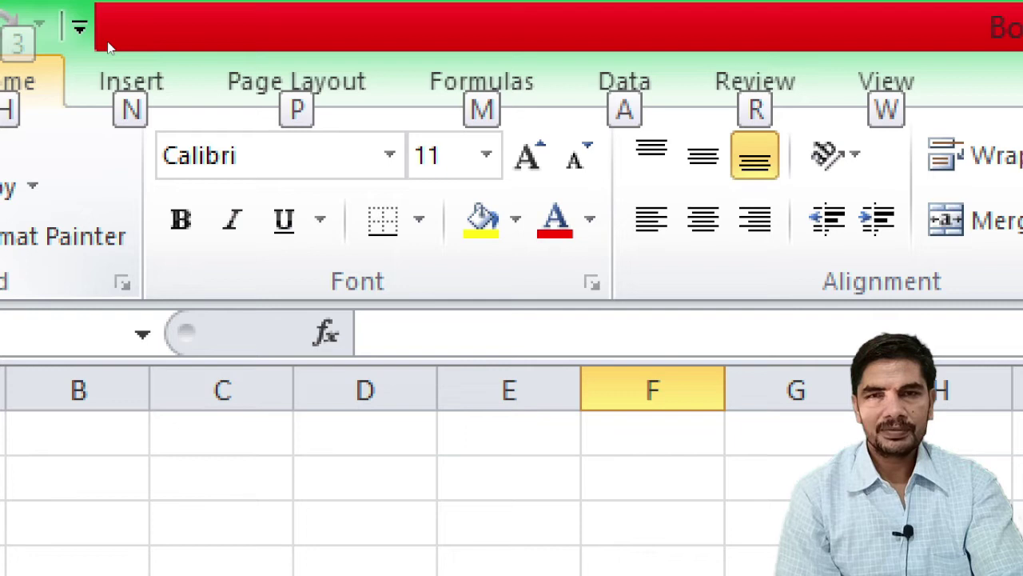
pyautogui.press('n')
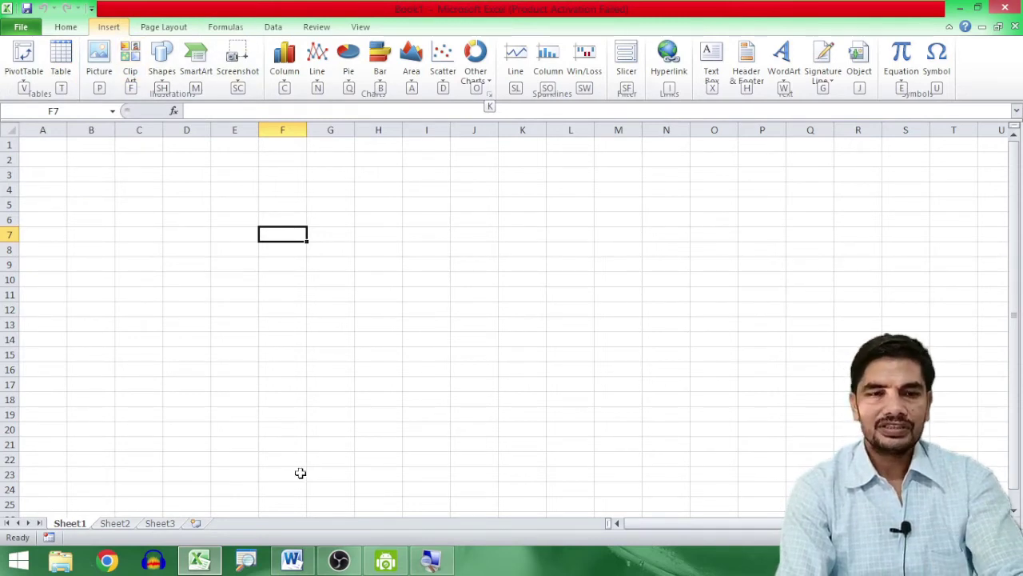
pyautogui.click(292, 559)
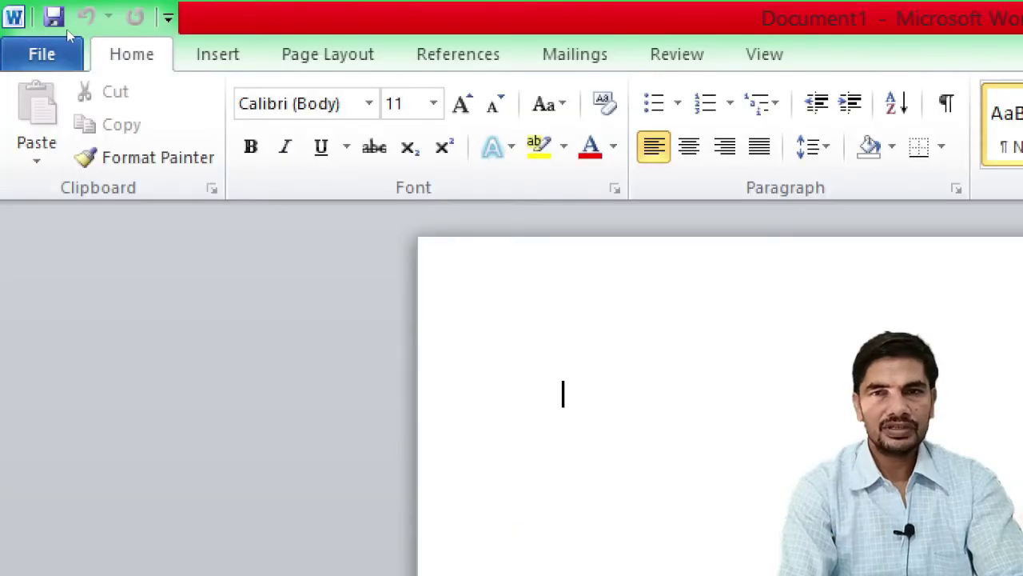
# Step: Turn on italic with Ctrl+I and open the Page Layout tab through KeyTips
pyautogui.hotkey('ctrl', 'i')
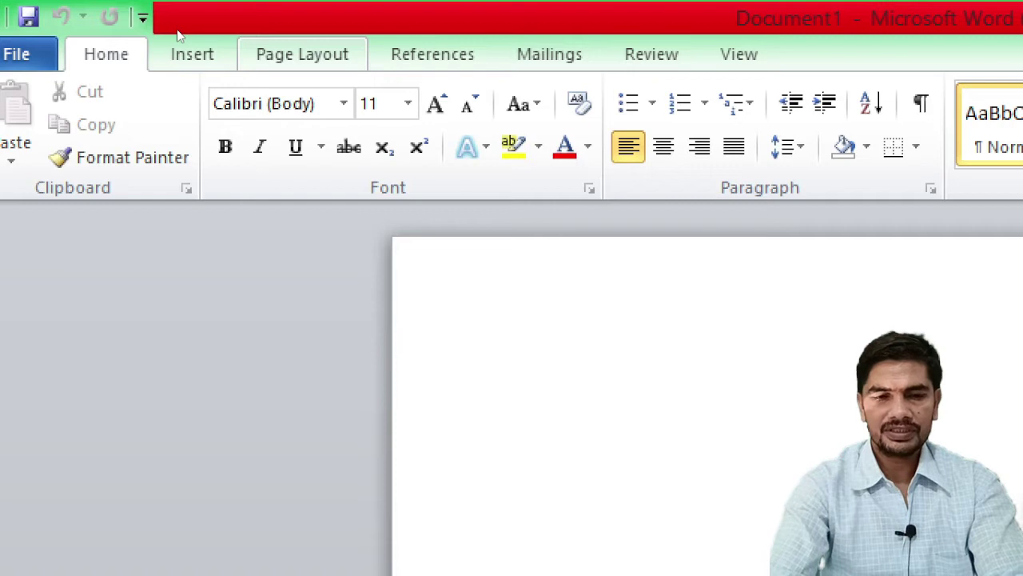
pyautogui.press('alt')
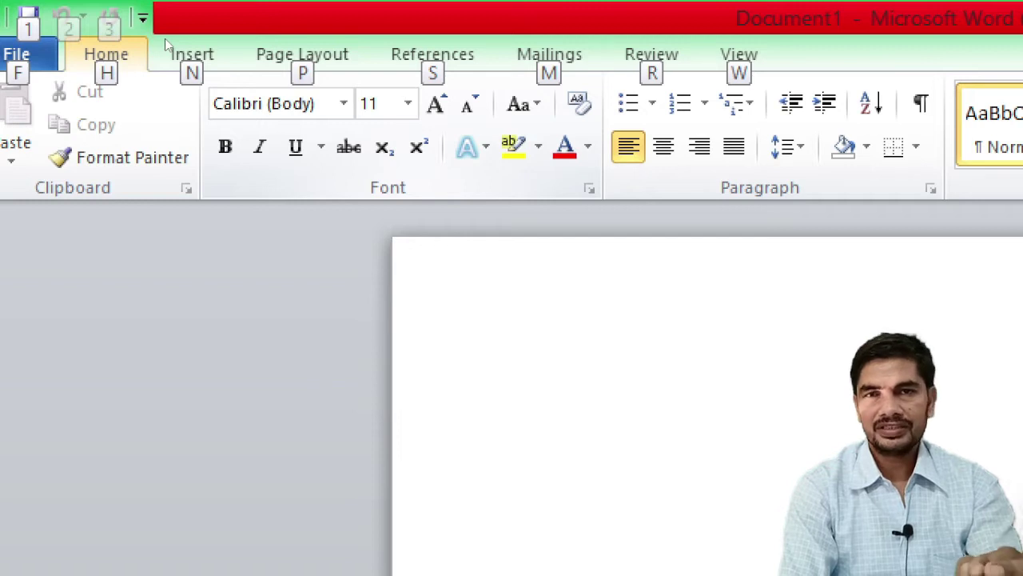
pyautogui.press('p')
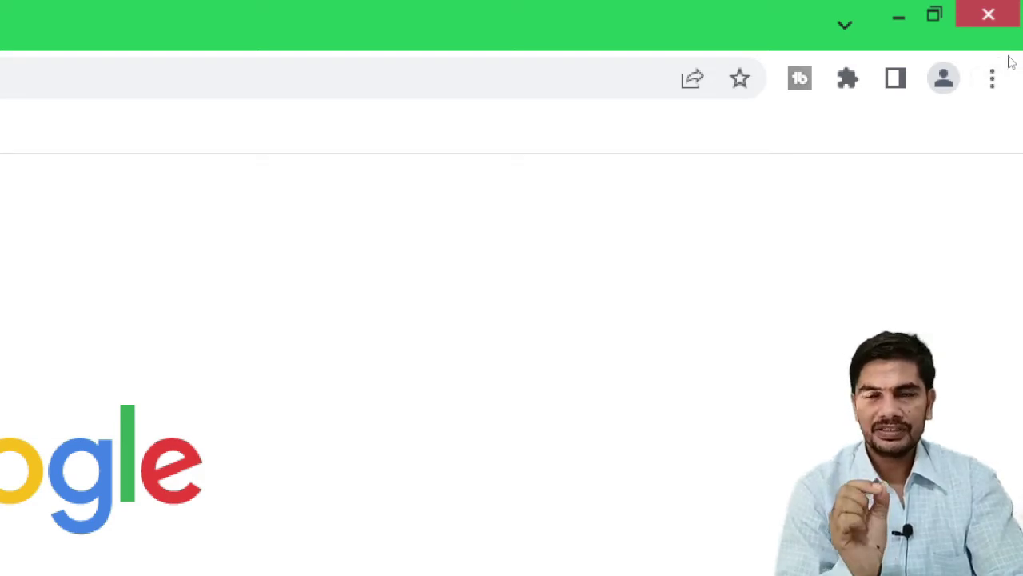
pyautogui.press('alt')
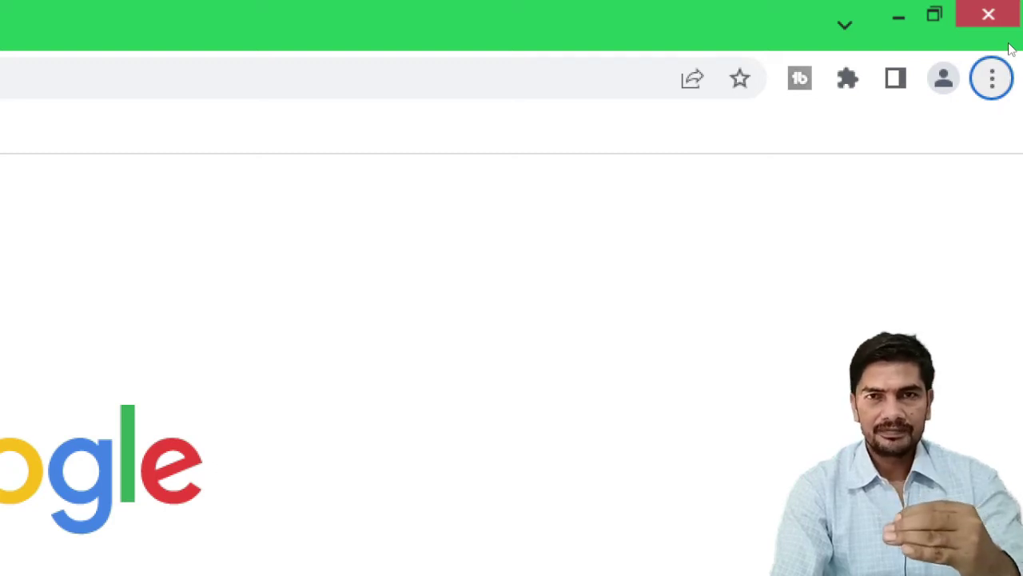
pyautogui.click(1010, 50)
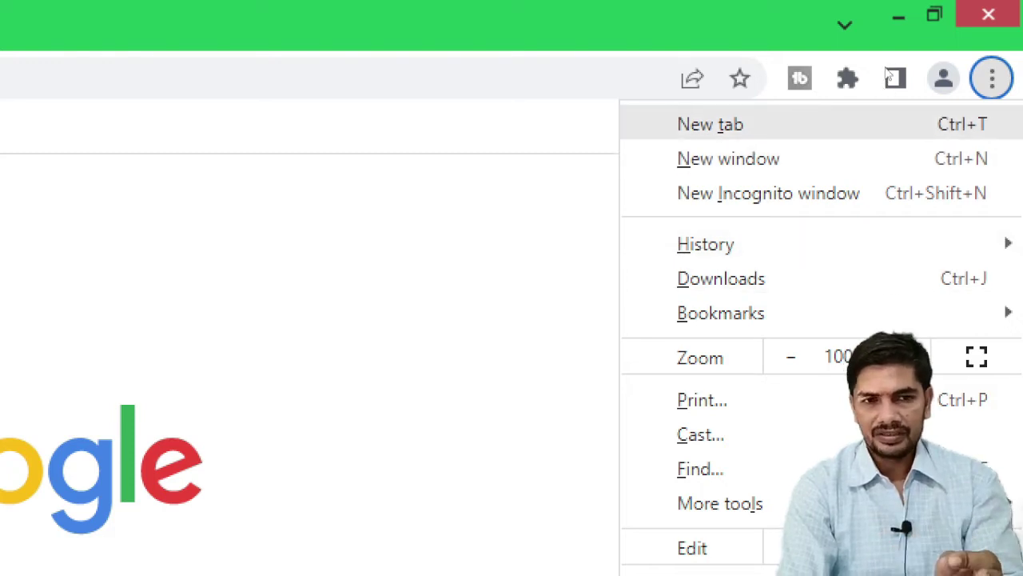
pyautogui.press('Down')
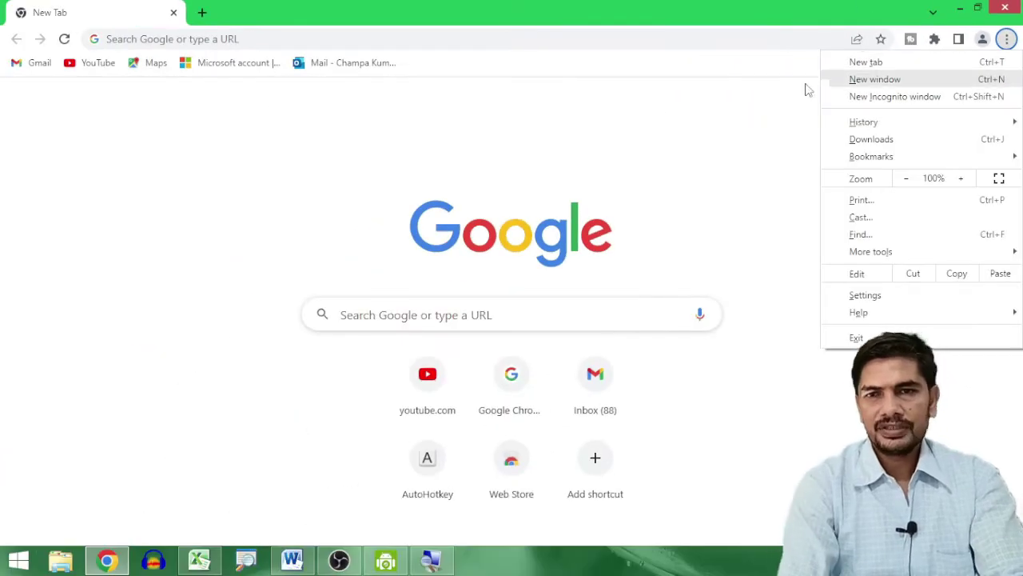
pyautogui.click(967, 52)
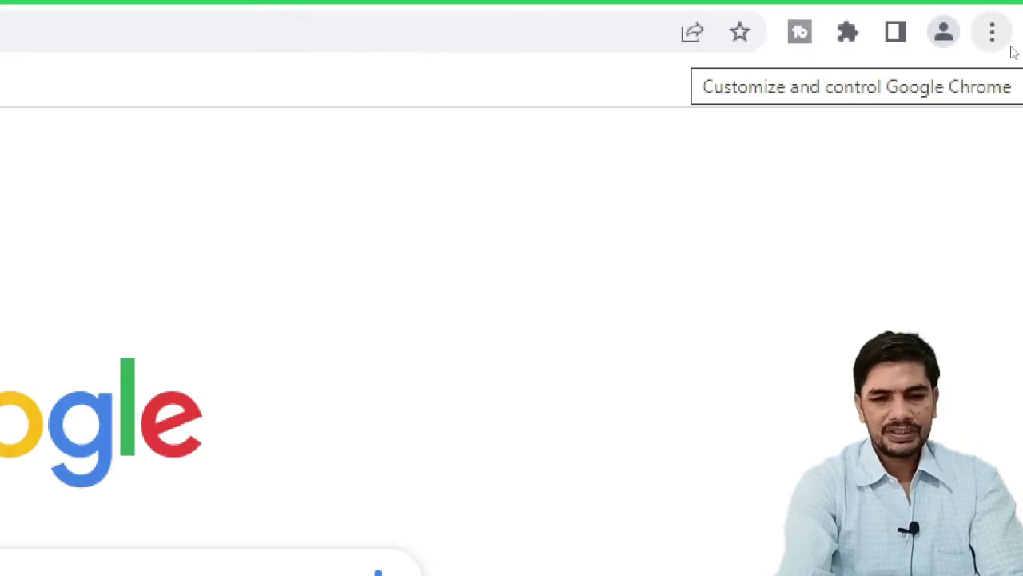
pyautogui.click(1012, 51)
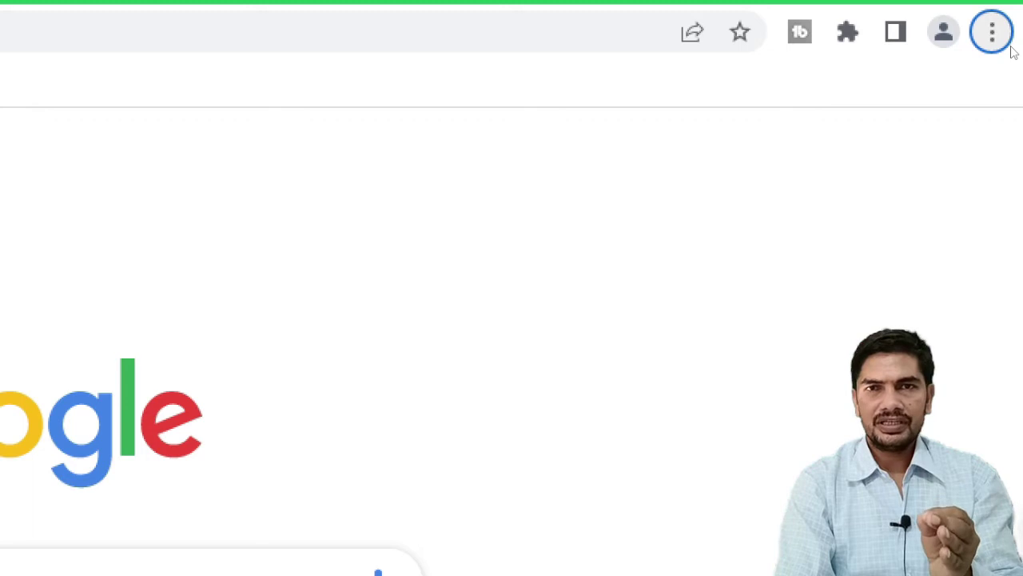
pyautogui.hotkey('shift', 'Tab')
pyautogui.hotkey('shift', 'Tab')
pyautogui.hotkey('shift', 'Tab')
pyautogui.hotkey('shift', 'Tab')
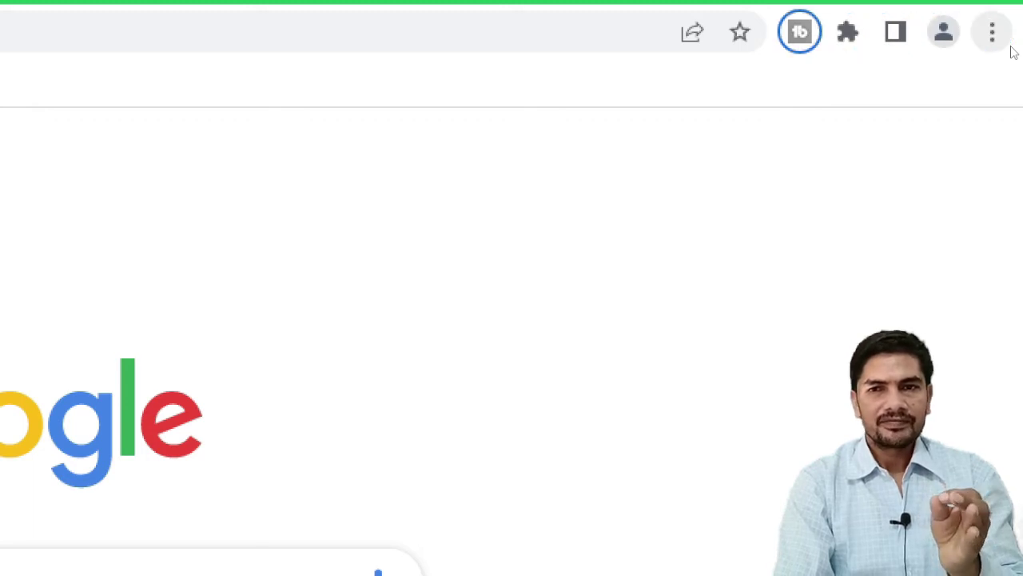
pyautogui.hotkey('shift', 'Tab')
pyautogui.hotkey('shift', 'Tab')
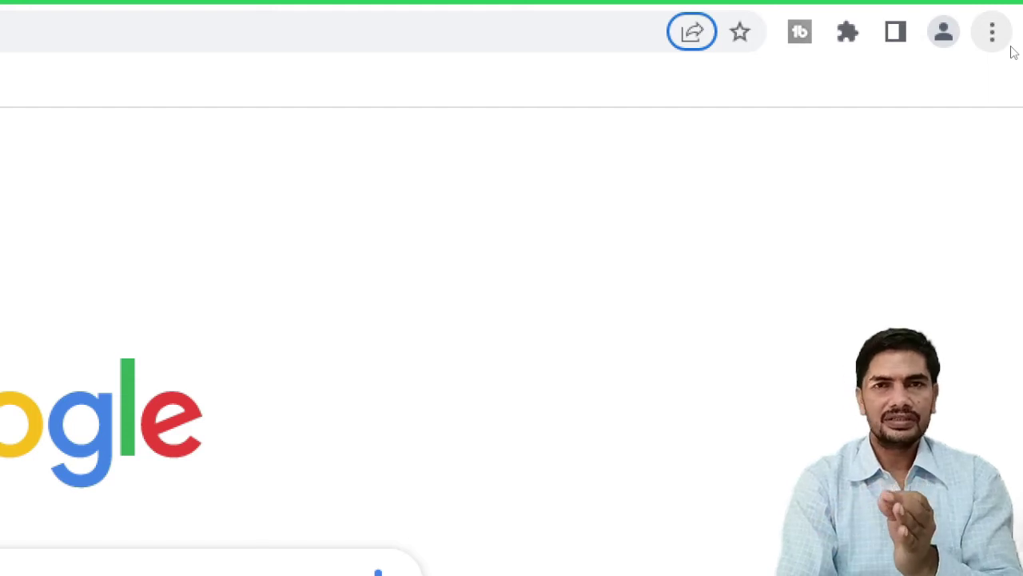
pyautogui.press('Tab')
pyautogui.press('Tab')
pyautogui.press('Tab')
pyautogui.press('Tab')
pyautogui.press('Tab')
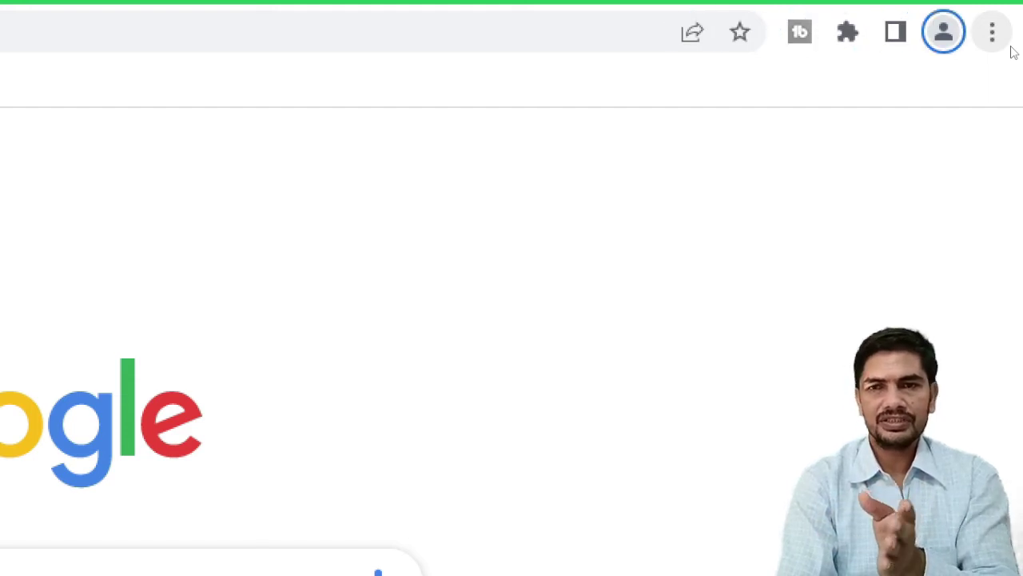
pyautogui.press('Tab')
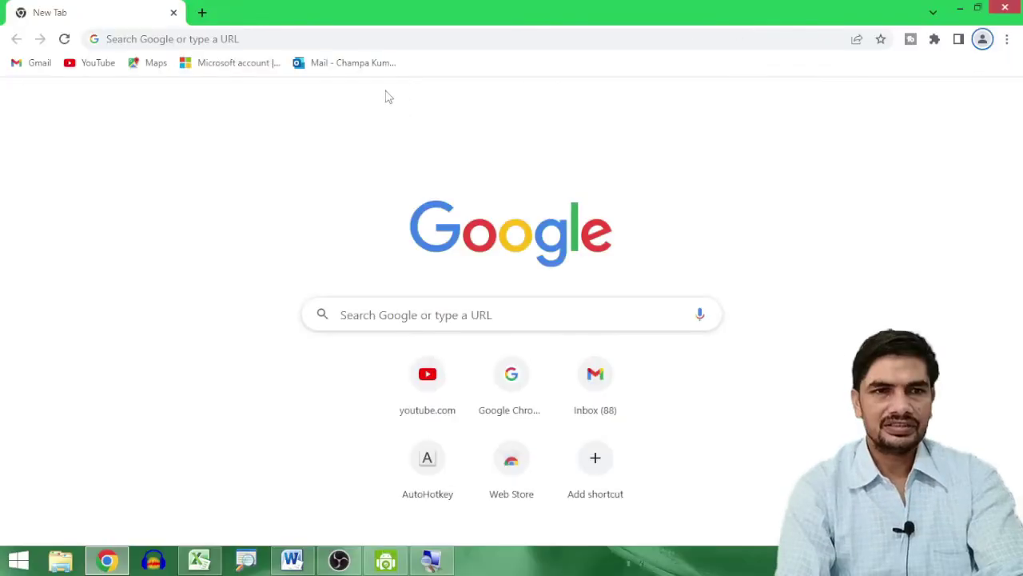
pyautogui.click(234, 144)
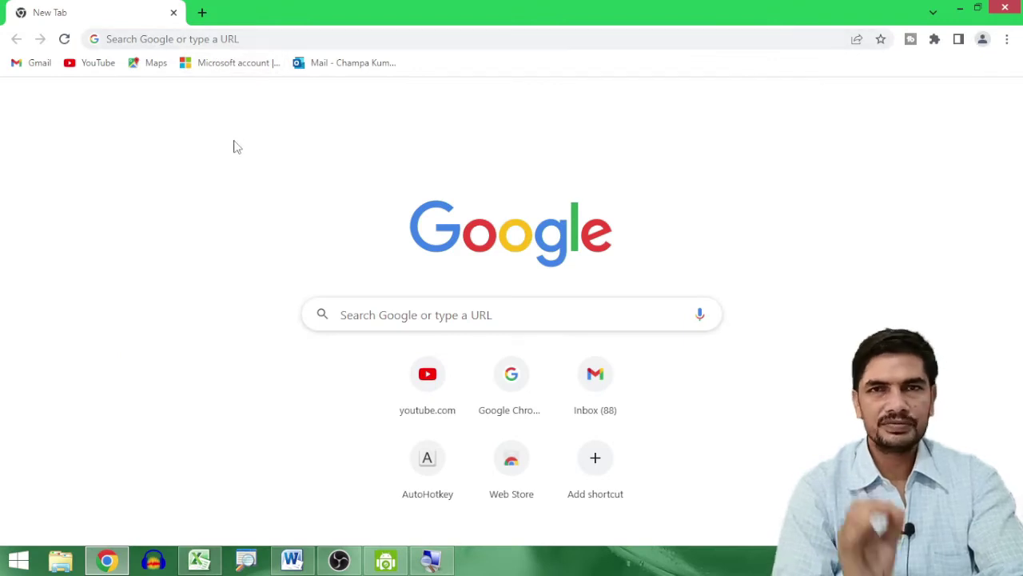
pyautogui.click(236, 40)
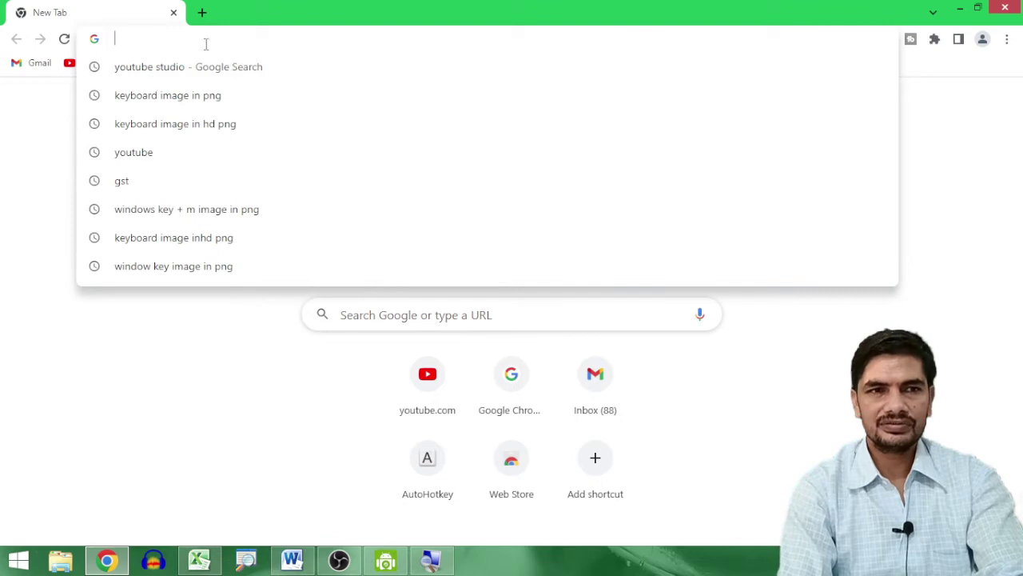
pyautogui.click(14, 178)
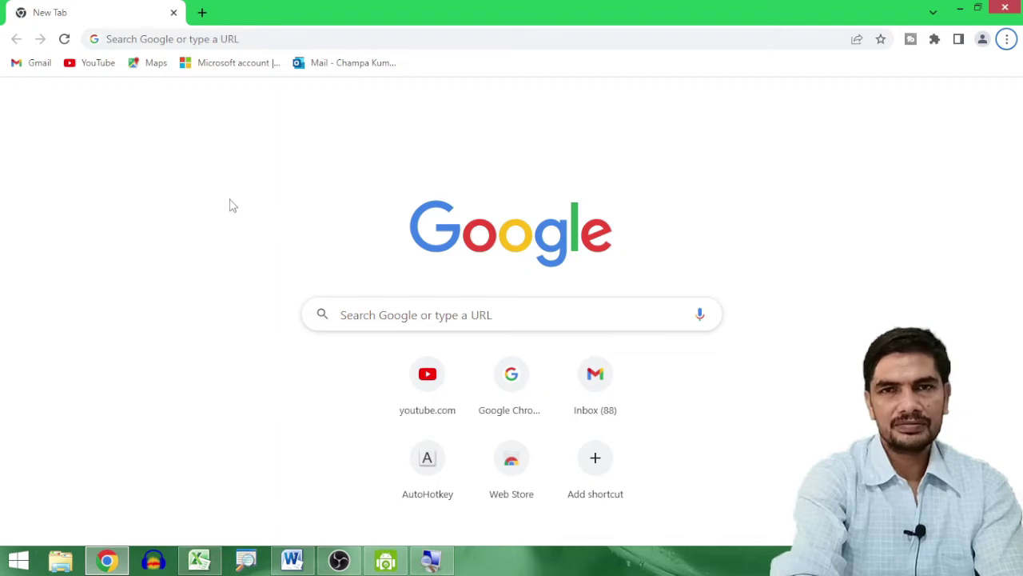
pyautogui.hotkey('ctrl', 'l')
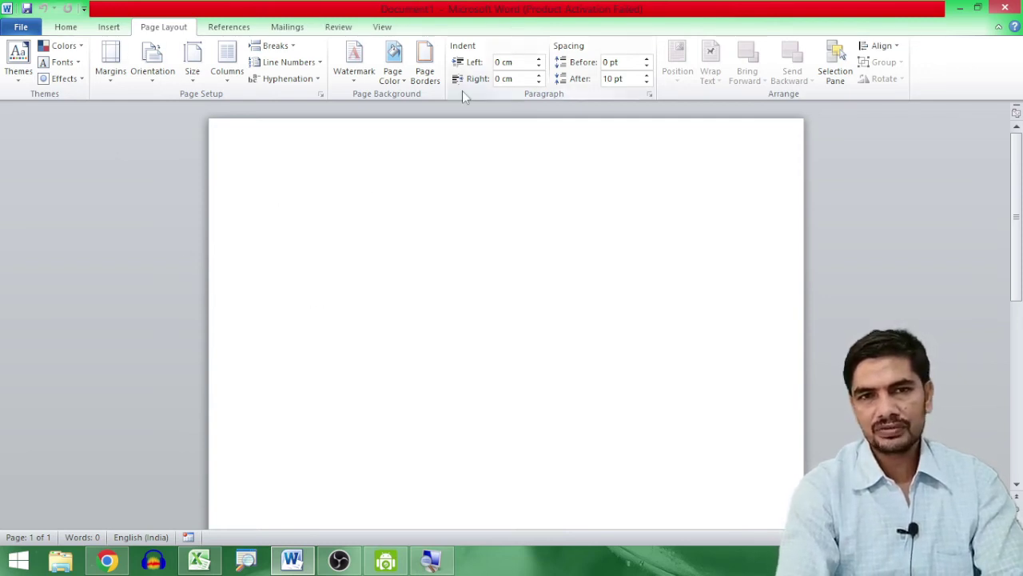
# Step: Restore the maximized Word window to a smaller size with Windows+Down Arrow
pyautogui.press('super+Down')
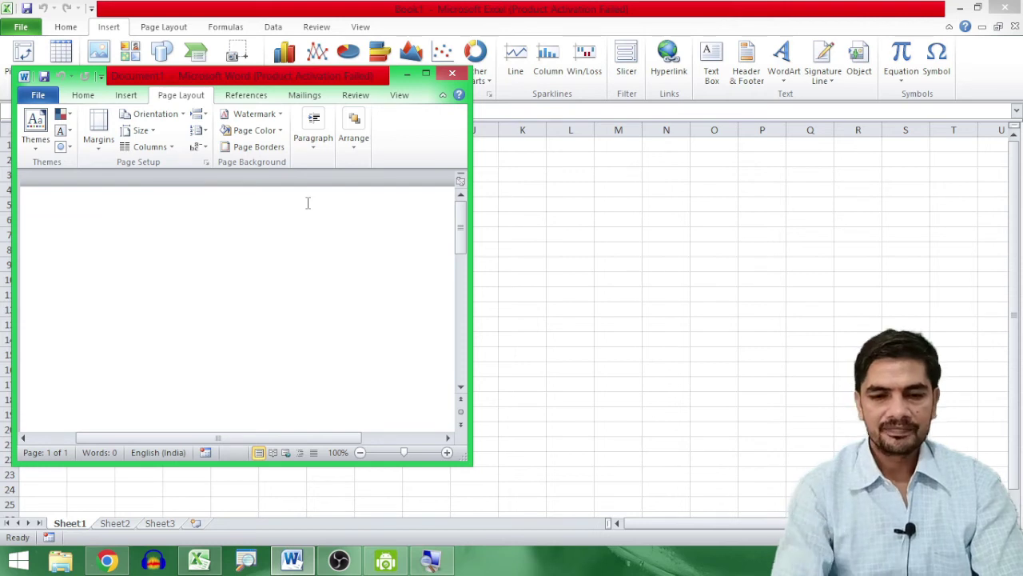
pyautogui.press('super+Up')
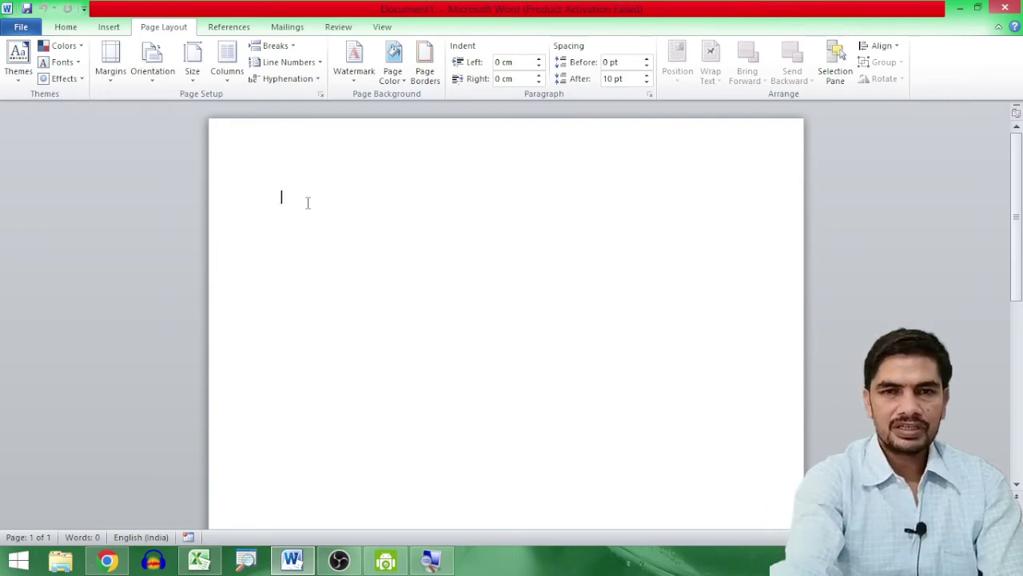
pyautogui.press('super+Down')
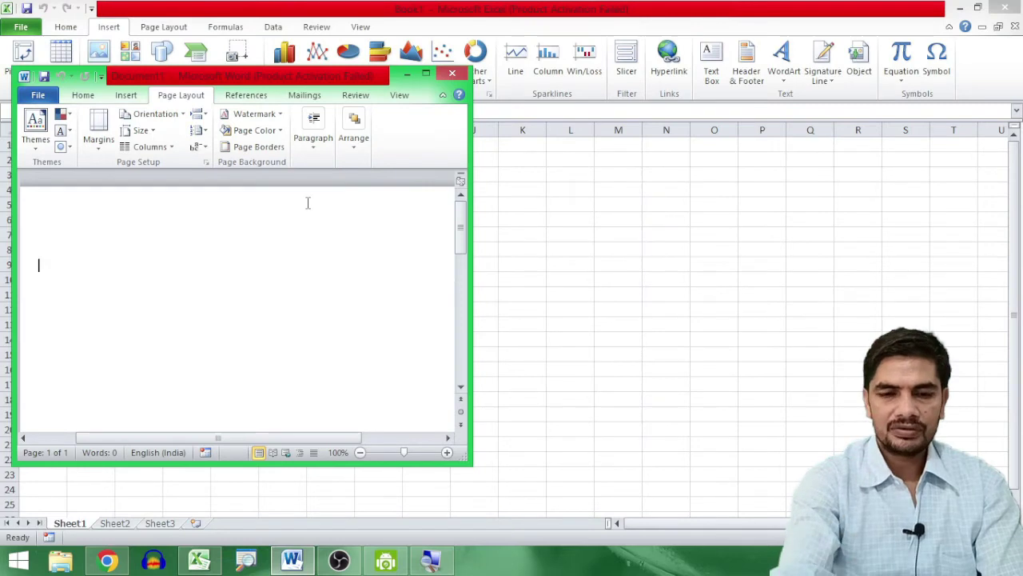
pyautogui.press('super+Up')
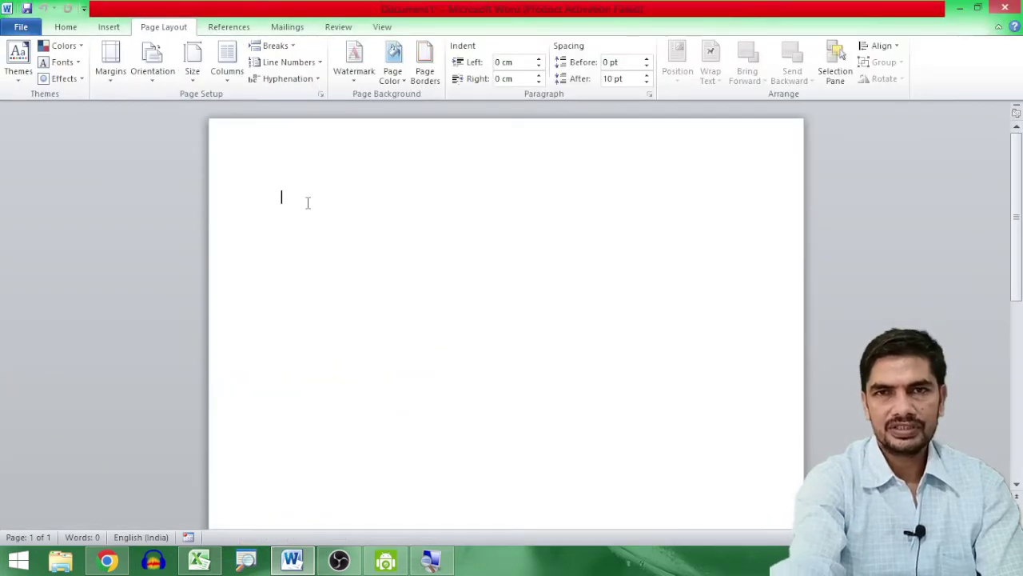
pyautogui.press('super+Down')
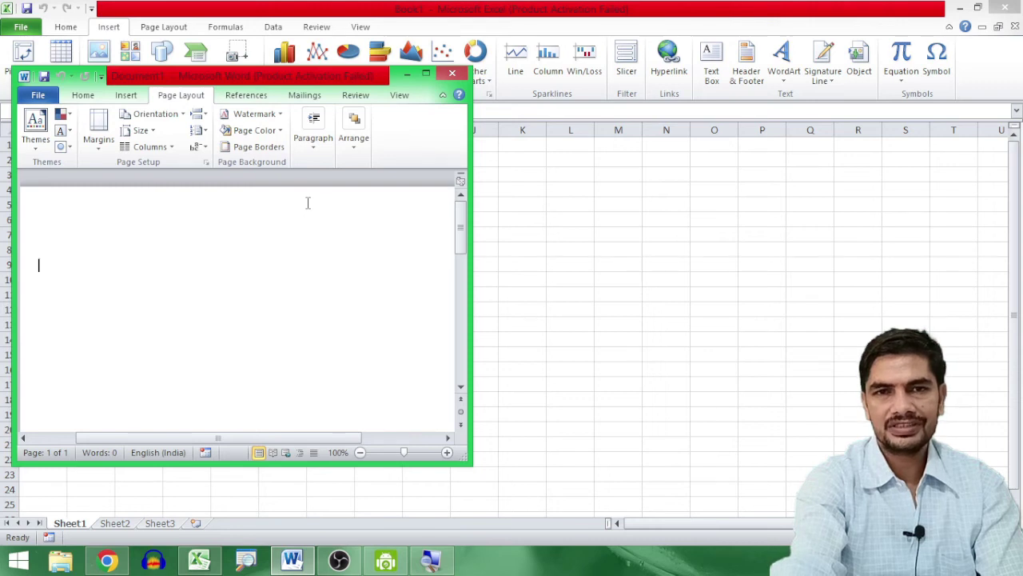
pyautogui.press('super+Up')
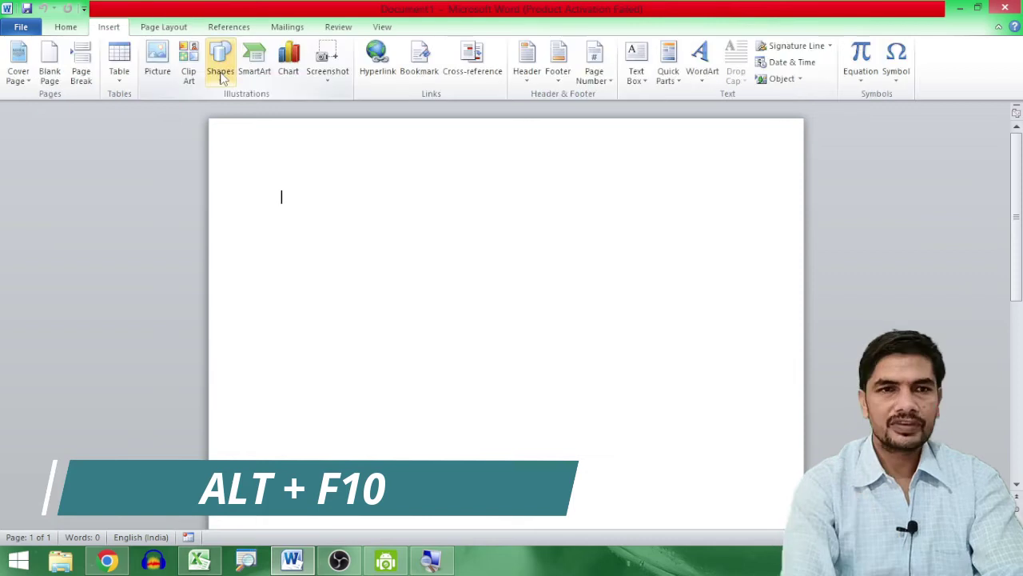
# Step: Draw a rectangle near the top of the page and open the Selection pane with Alt+F10
pyautogui.click(220, 60)
pyautogui.click(260, 109)
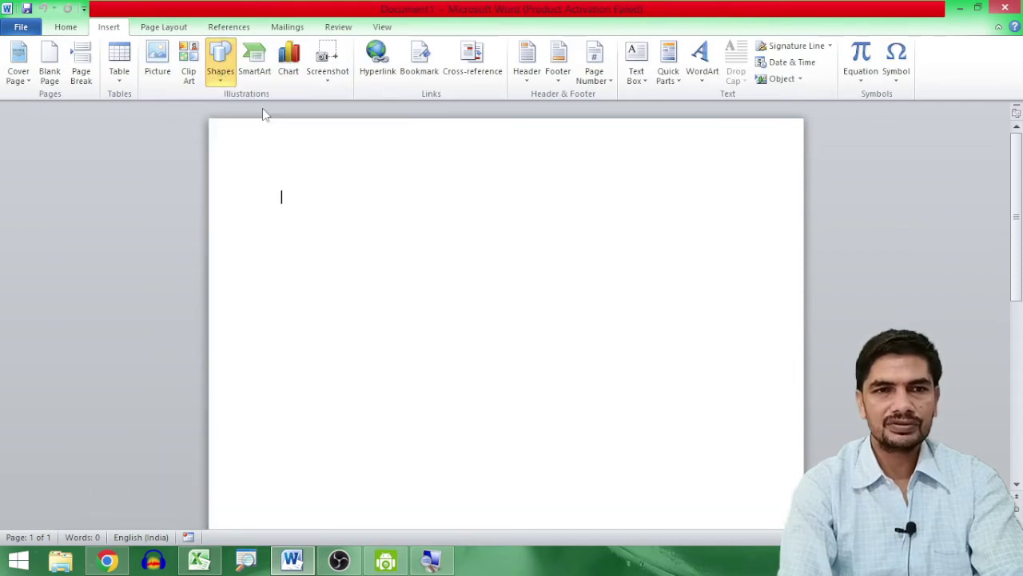
pyautogui.moveTo(361, 206)
pyautogui.mouseDown()
pyautogui.moveTo(506, 330)
pyautogui.moveTo(549, 331)
pyautogui.mouseUp()
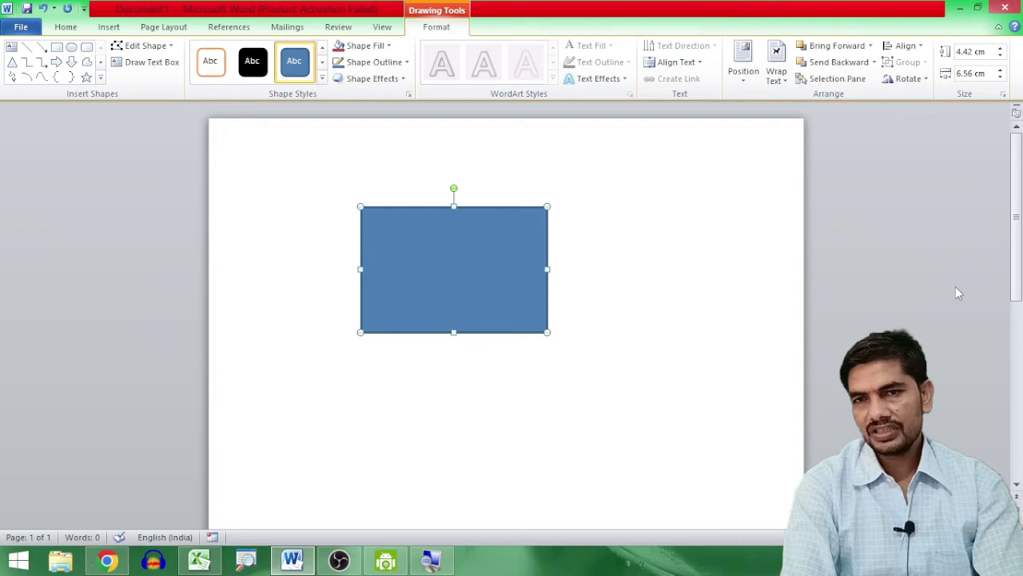
pyautogui.hotkey('alt', 'F10')
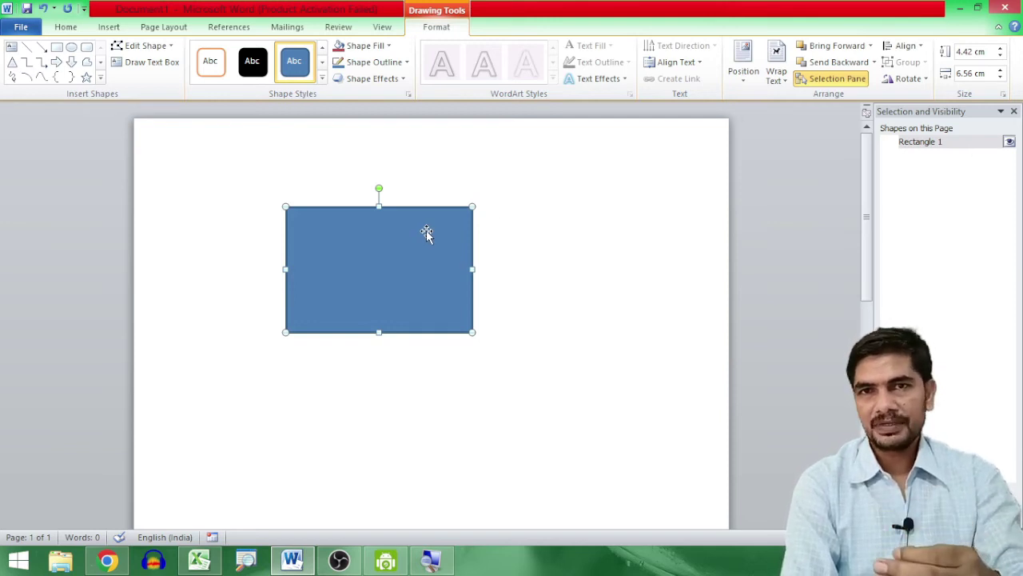
# Step: Toggle Rectangle 1's visibility off, back on, then off again in the Selection pane
pyautogui.click(1009, 141)
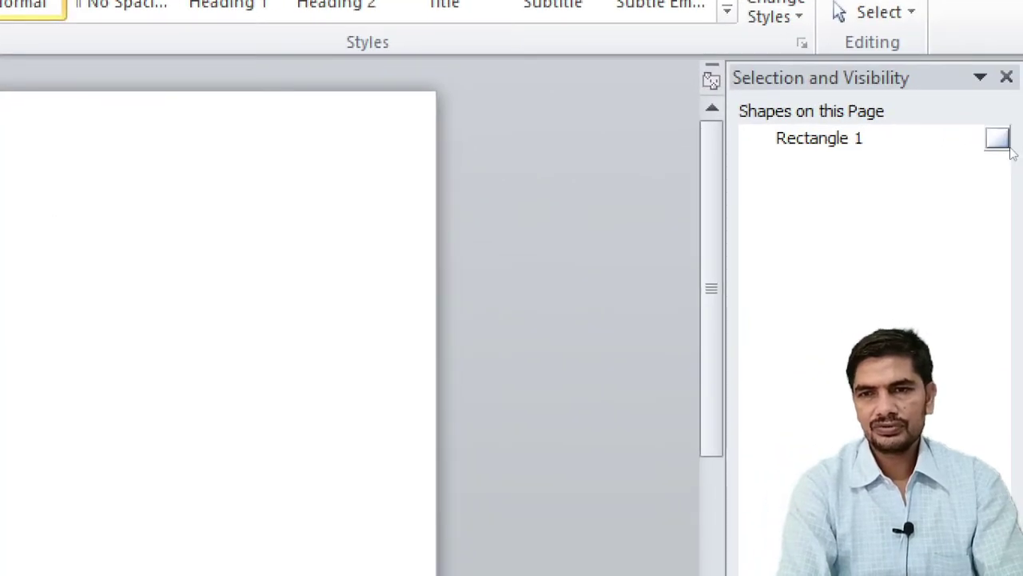
pyautogui.click(1009, 141)
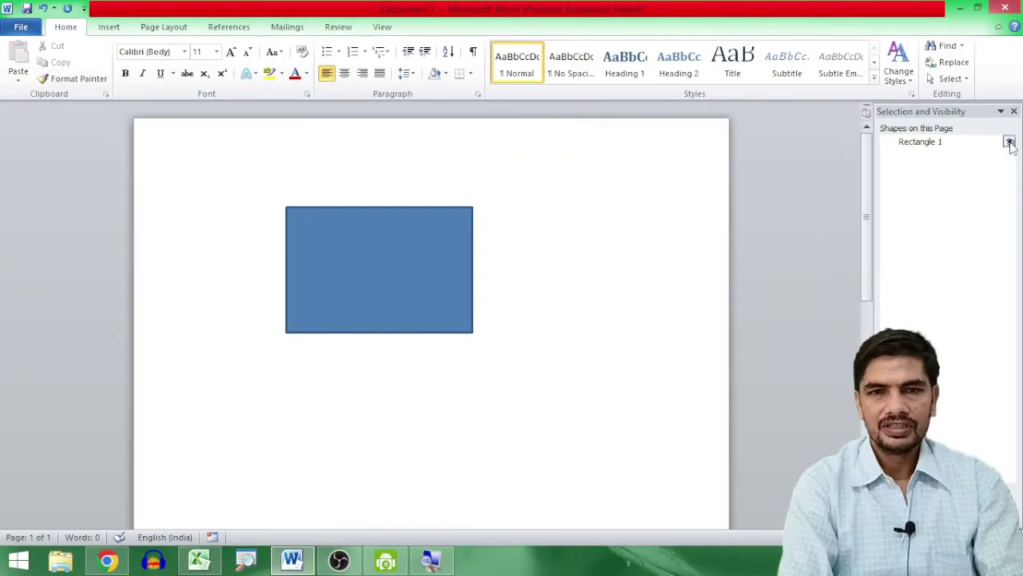
pyautogui.click(1010, 142)
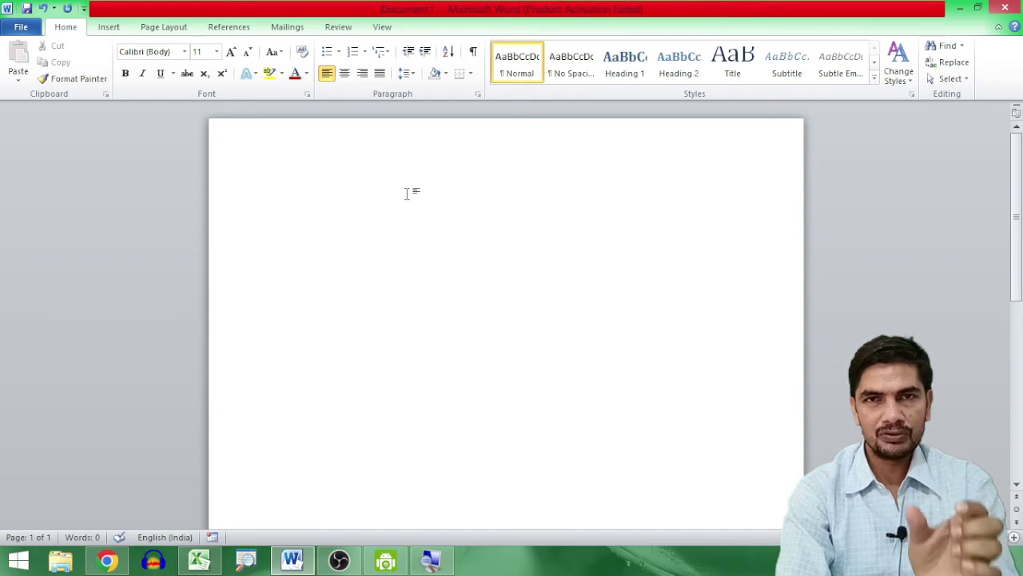
# Step: Open the page's shortcut menu by right-clicking, dismiss it, then reopen it with Shift+F10
pyautogui.rightClick(408, 195)
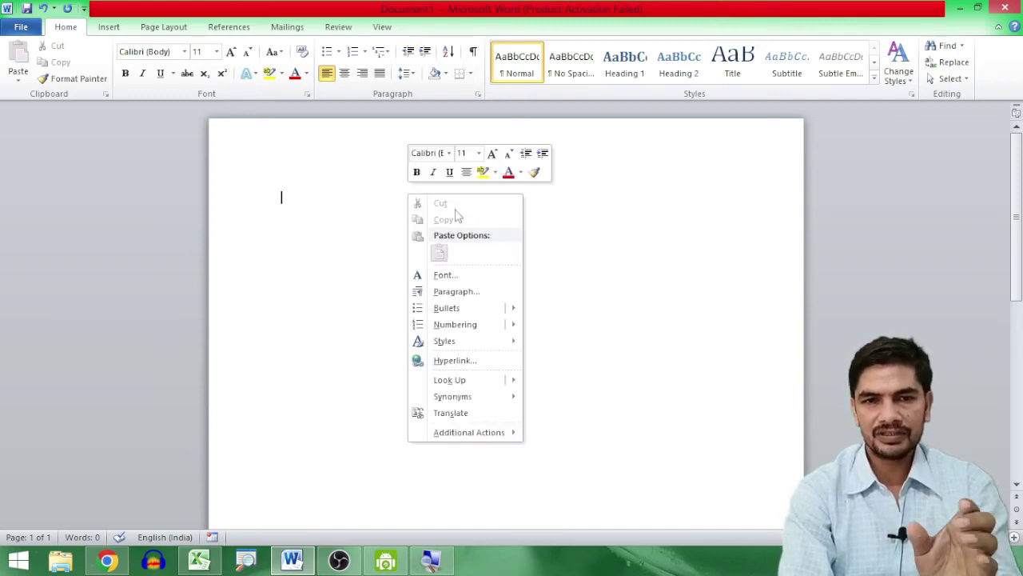
pyautogui.click(613, 199)
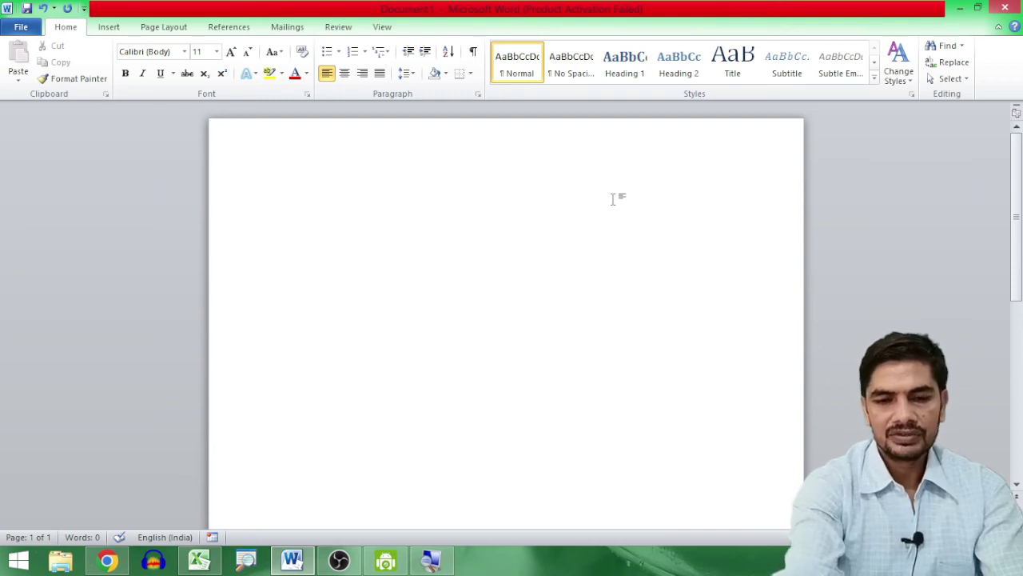
pyautogui.hotkey('shift', 'F10')
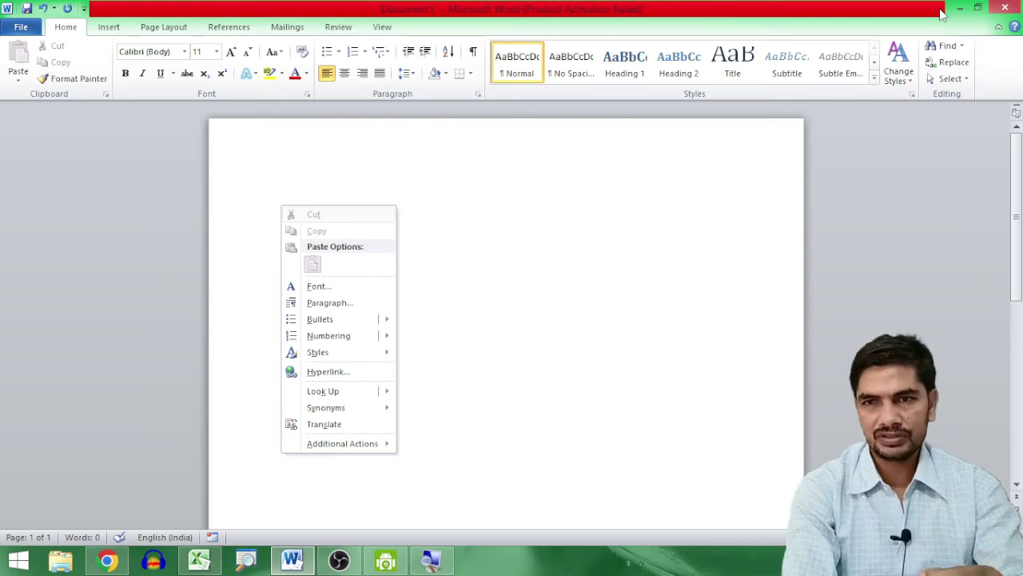
pyautogui.click(965, 8)
# Step: Minimize Word and refresh the desktop three times from its right-click menu
pyautogui.click(965, 8)
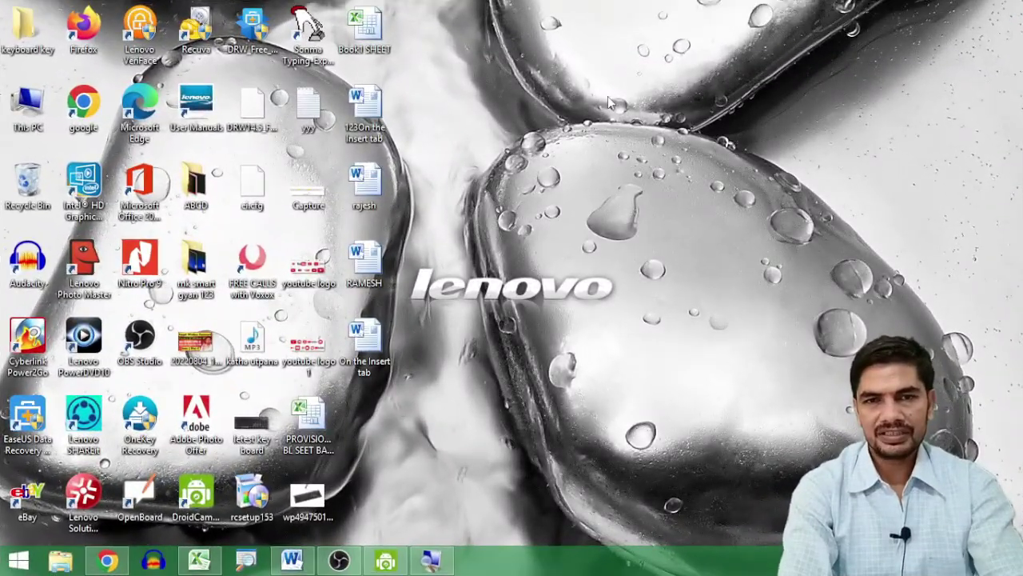
pyautogui.rightClick(608, 102)
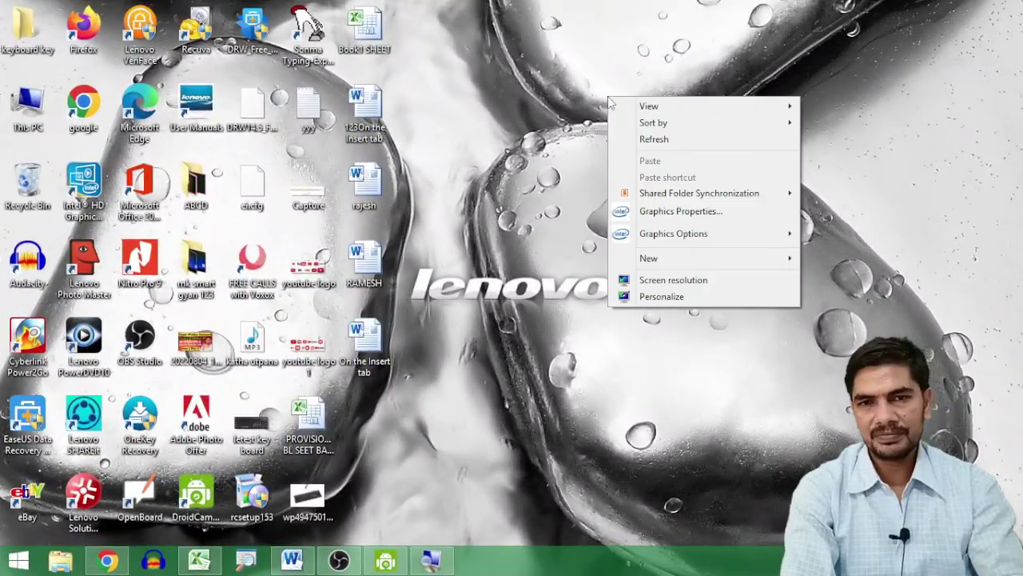
pyautogui.click(658, 140)
pyautogui.rightClick(658, 139)
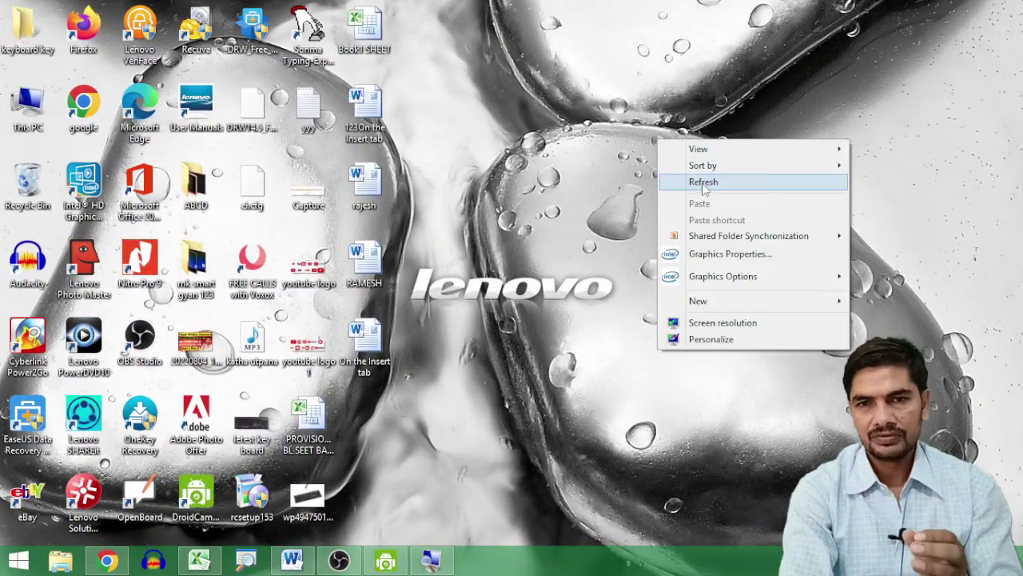
pyautogui.click(706, 189)
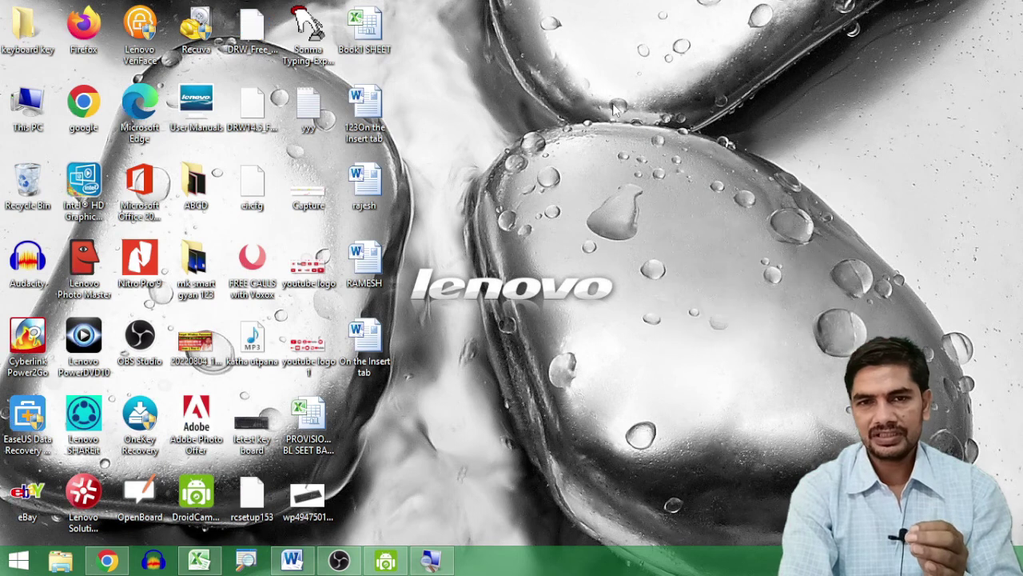
pyautogui.rightClick(613, 104)
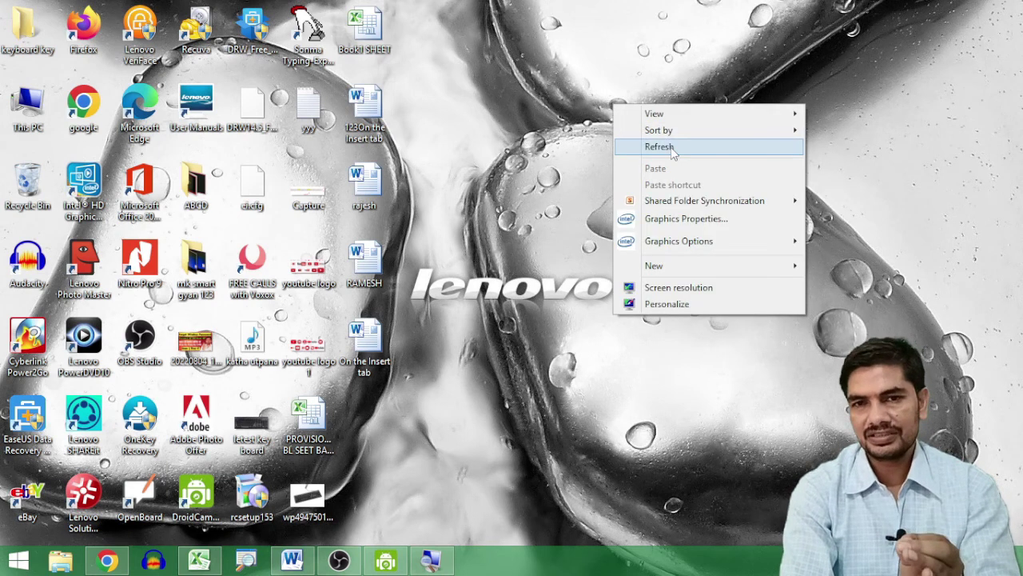
pyautogui.click(672, 148)
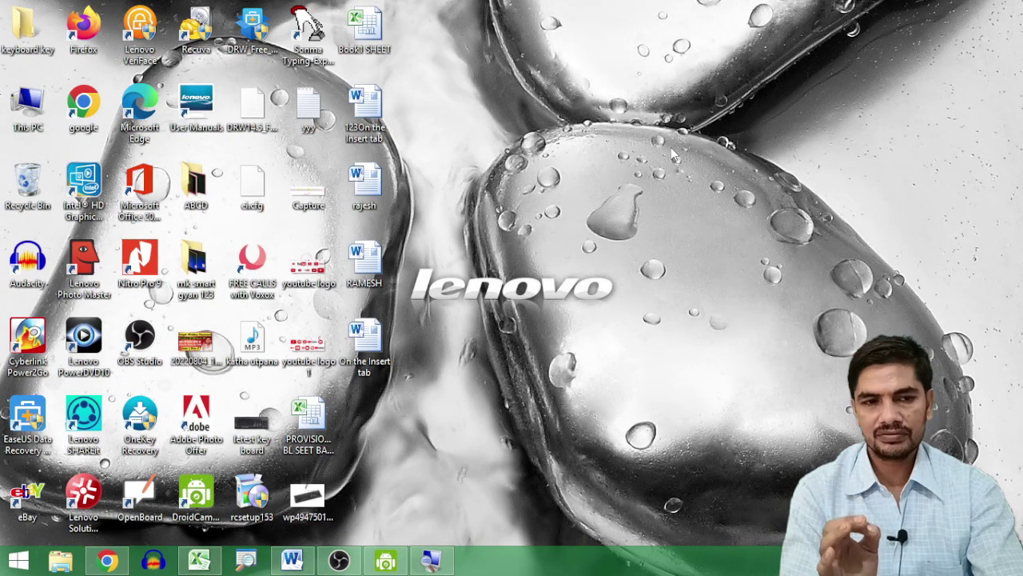
# Step: Refresh the desktop again using Shift+F10 and the arrow keys to reach Refresh
pyautogui.hotkey('shift', 'F10')
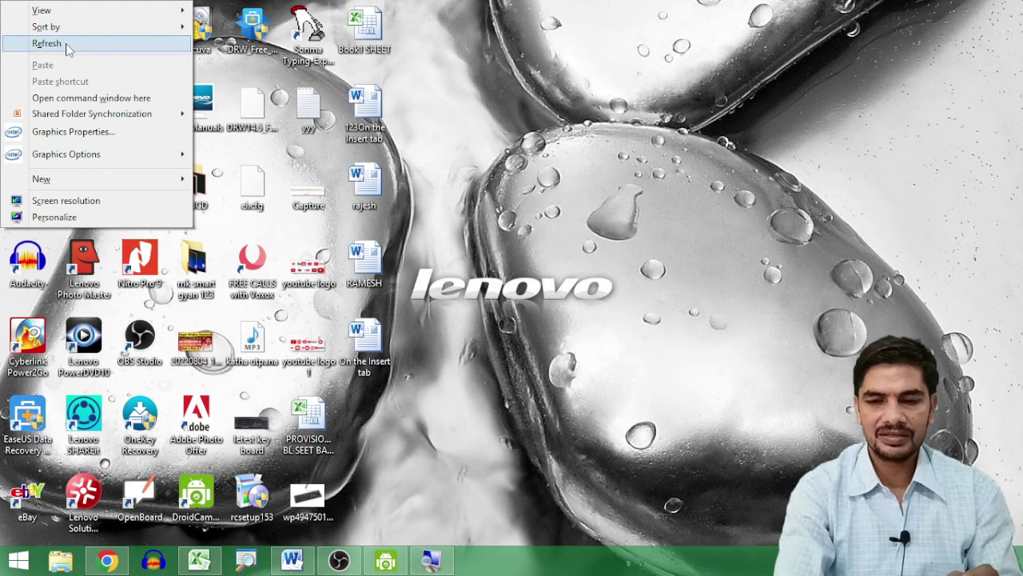
pyautogui.press('Up')
pyautogui.press('Up')
pyautogui.press('Down')
pyautogui.press('Down')
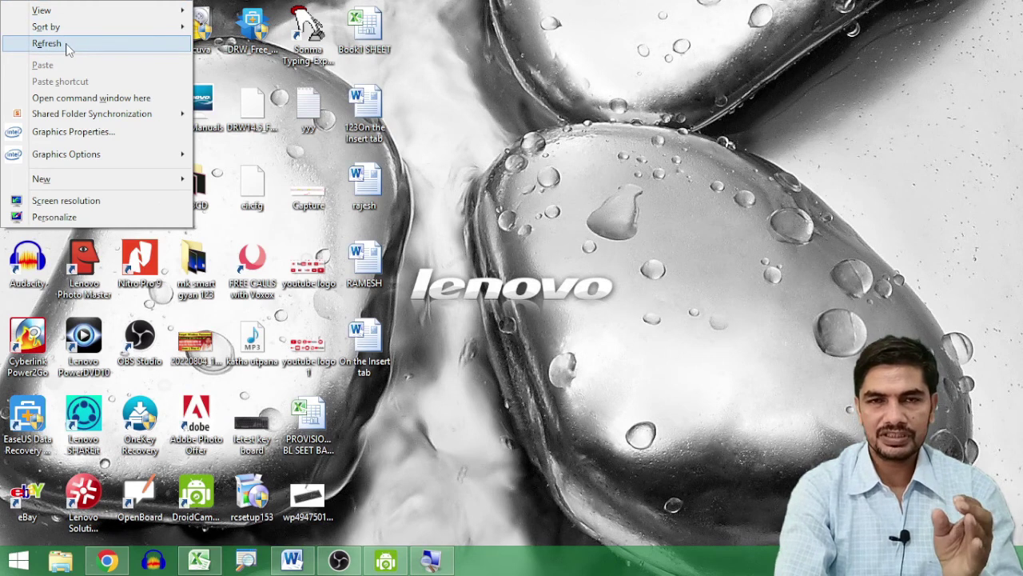
pyautogui.press('Return')
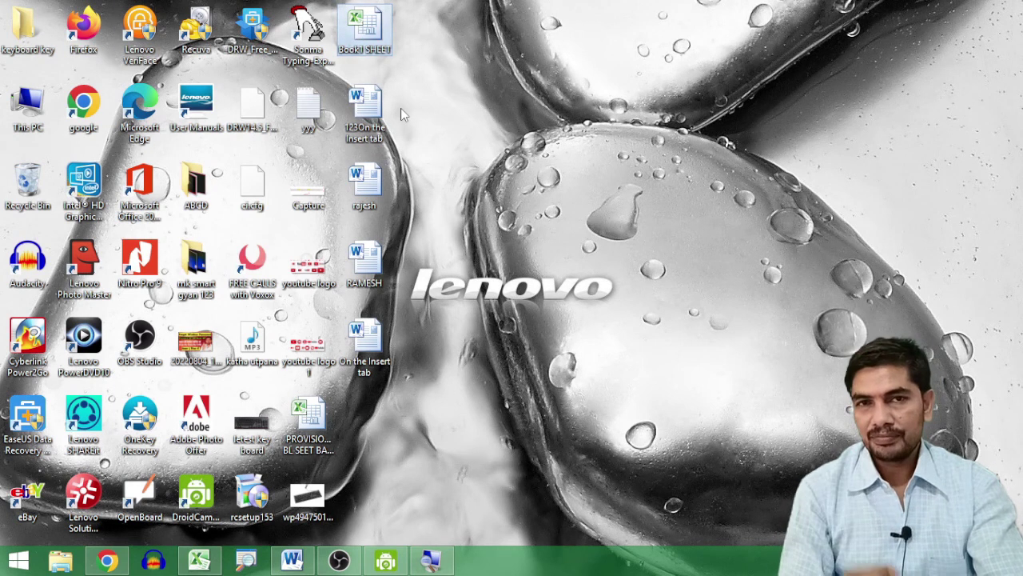
# Step: Open and dismiss the Book1 SHEET file menu, then select the '123On the Insert tab' file
pyautogui.rightClick(360, 38)
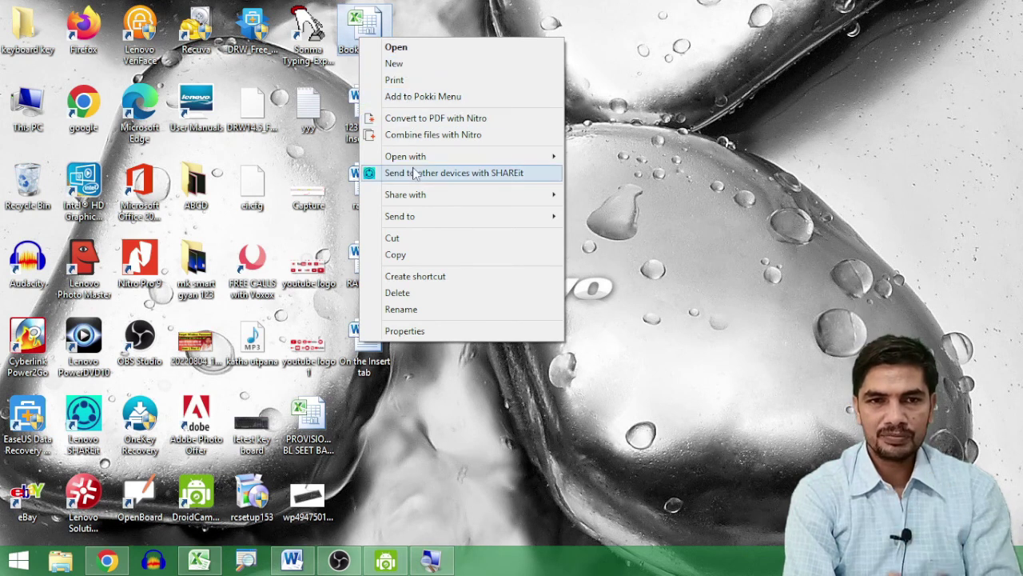
pyautogui.click(439, 73)
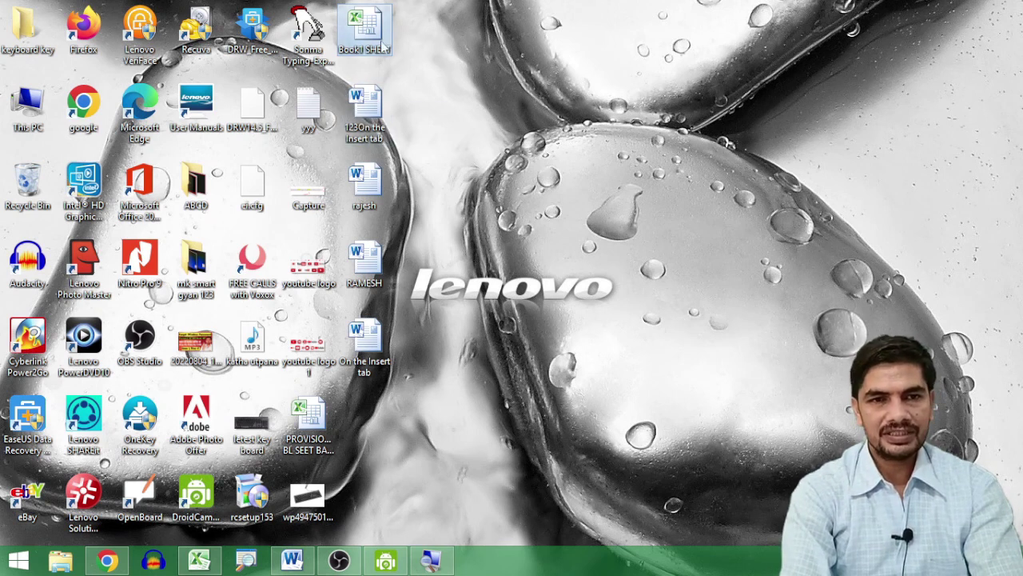
pyautogui.click(372, 118)
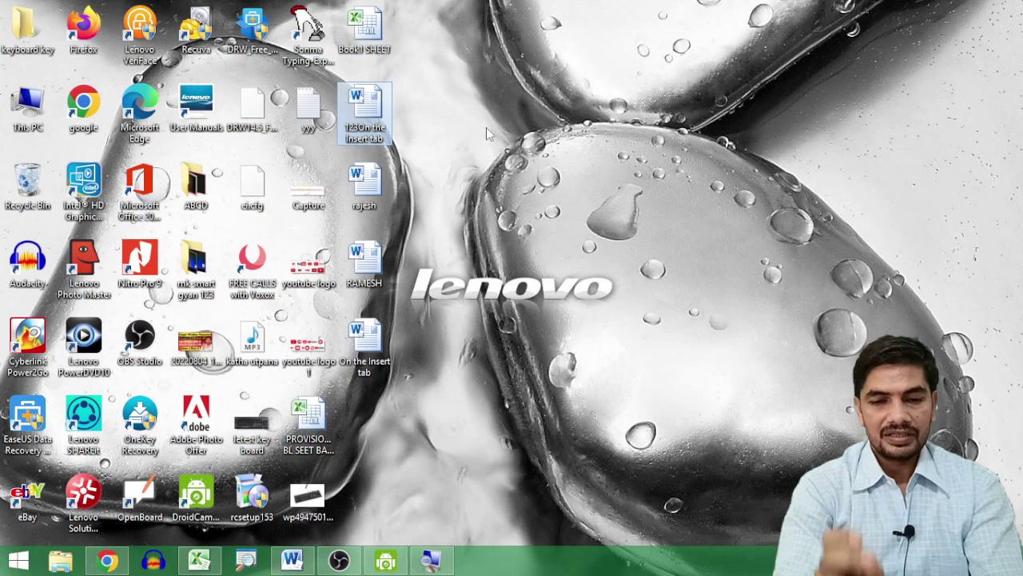
# Step: Show the context menu of open and edit actions for the desktop file '123On the Insert tab'
pyautogui.hotkey('shift', 'F10')
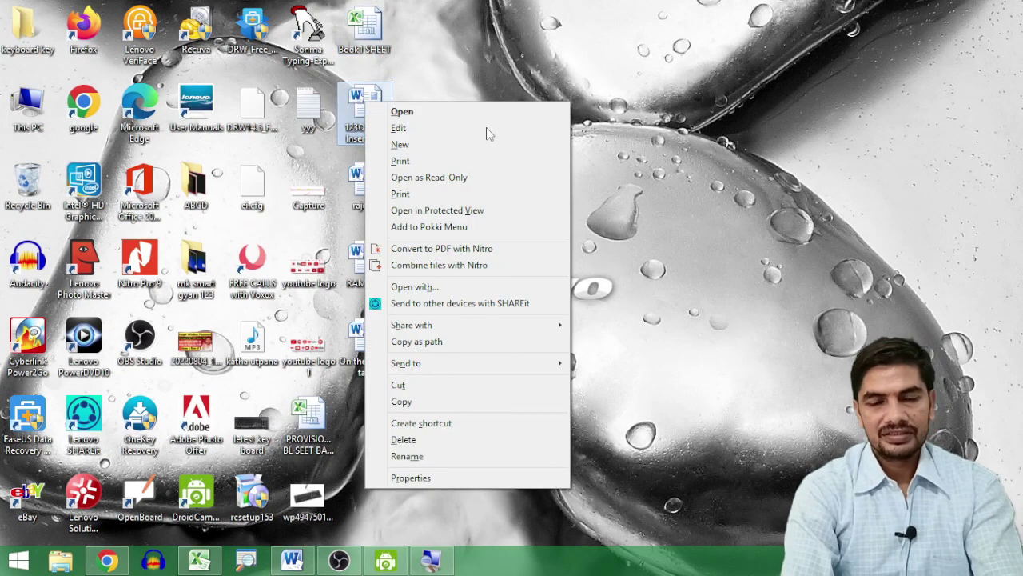